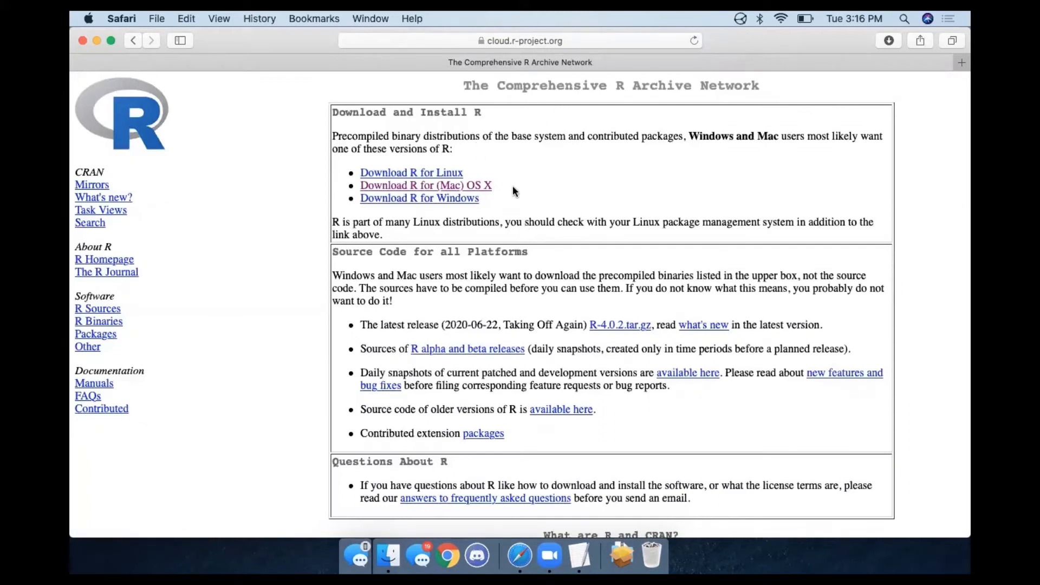
# - Download the R-4.0.2.pkg installer for Mac OS X from CRAN and open the downloaded package
pyautogui.click(485, 187)
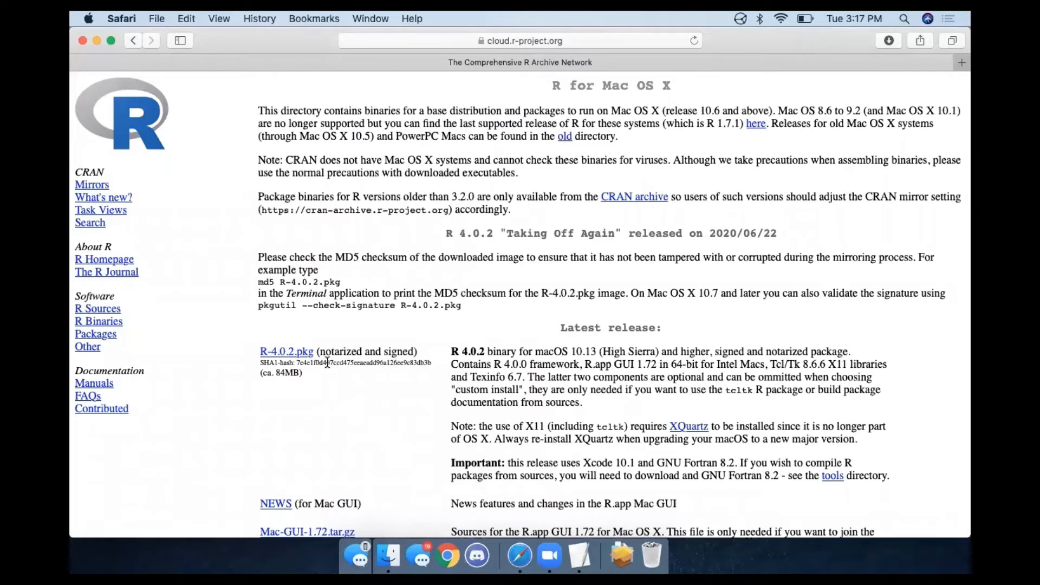
pyautogui.click(294, 356)
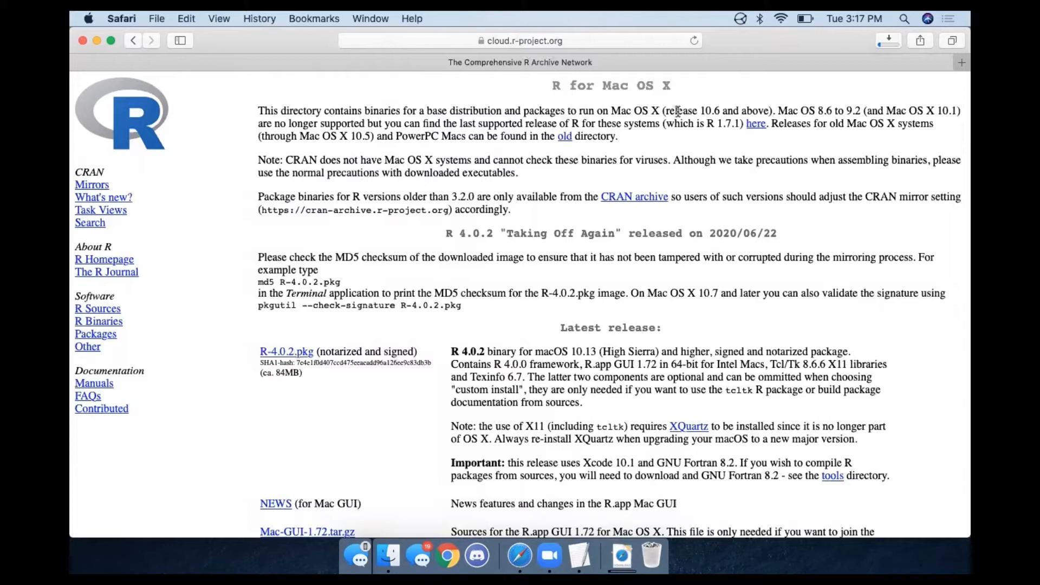
pyautogui.click(882, 43)
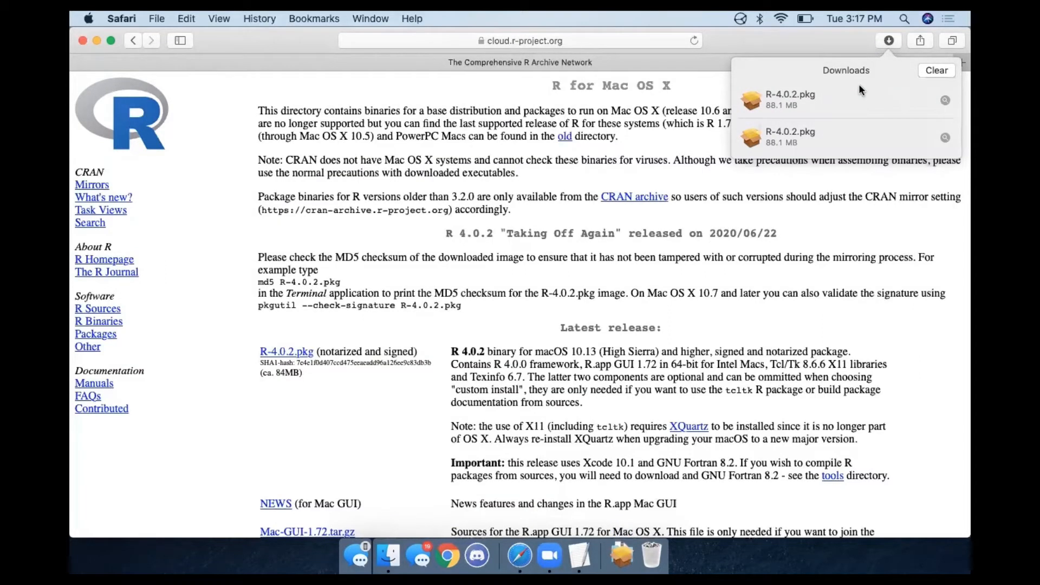
pyautogui.click(782, 100)
pyautogui.doubleClick(781, 101)
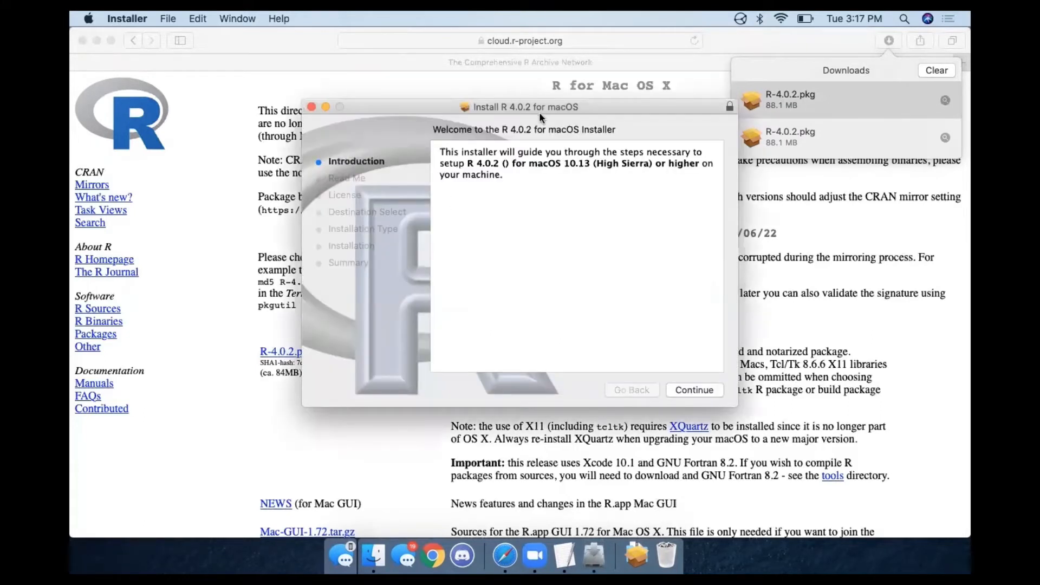
# - Proceed through the R 4.0.2 installer's introduction and read-me pages and agree to the software license
pyautogui.click(695, 390)
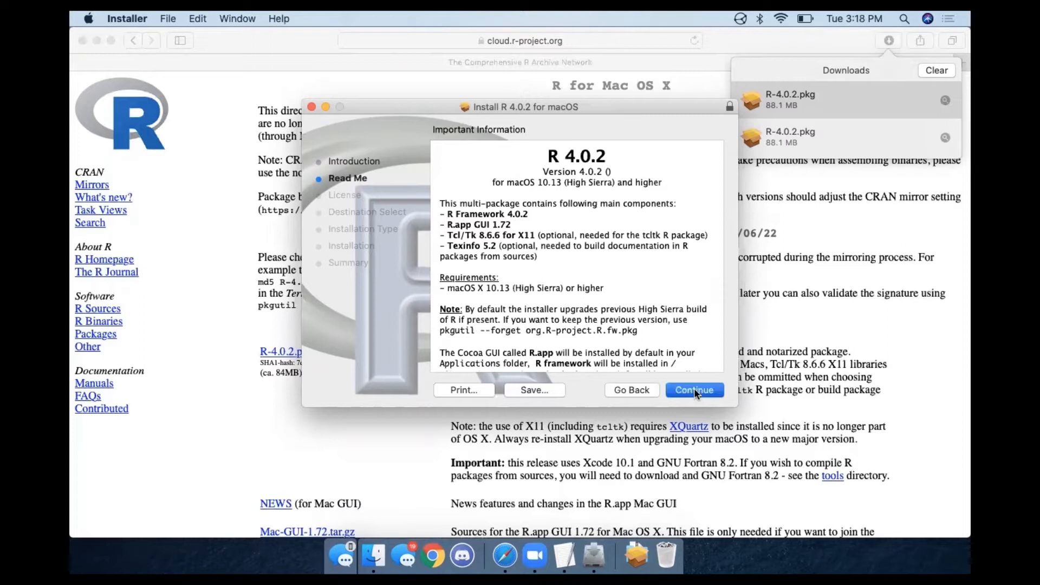
pyautogui.click(694, 389)
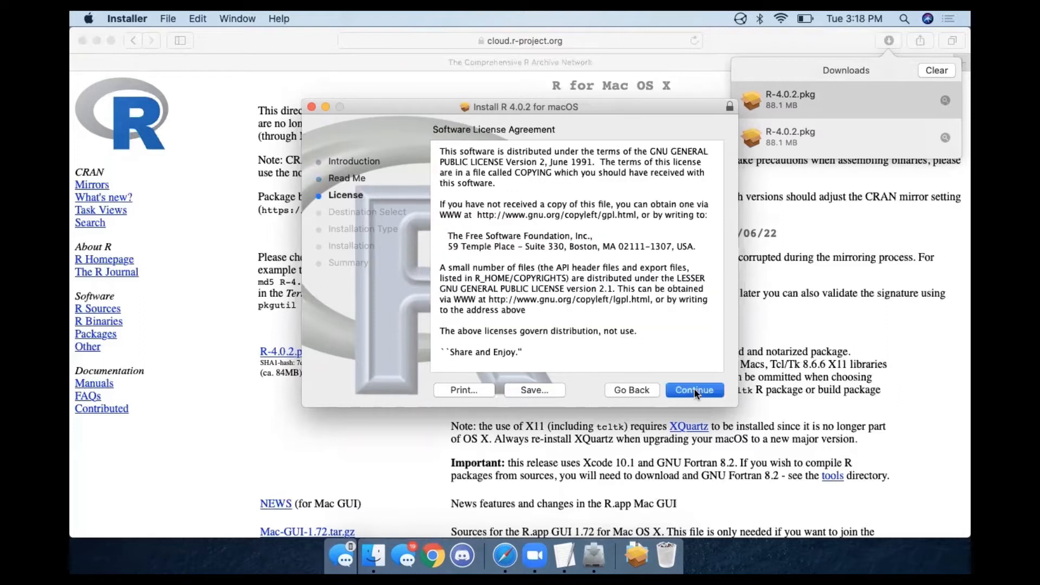
pyautogui.click(695, 388)
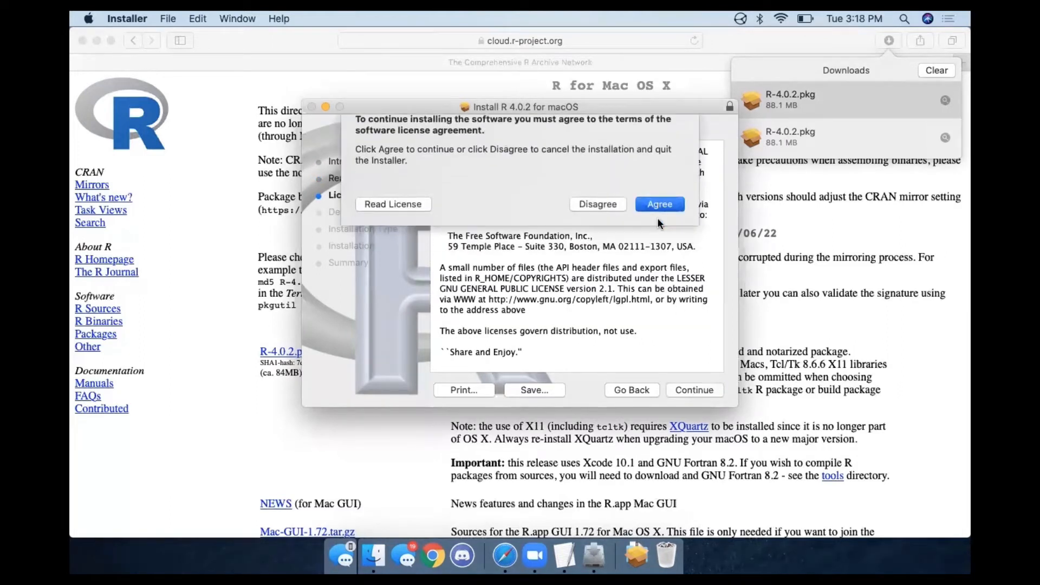
pyautogui.click(659, 206)
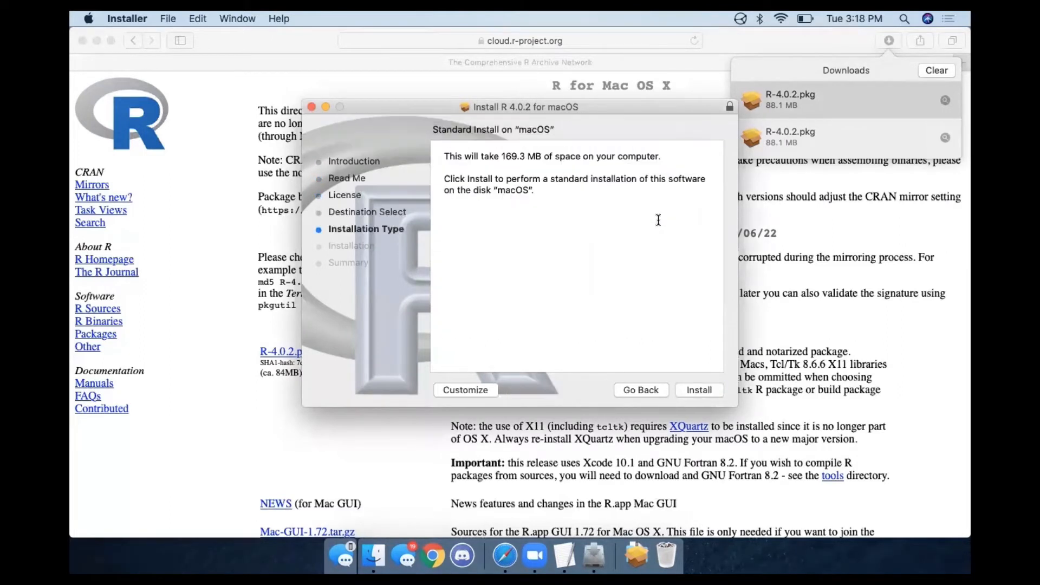
# - Run the standard R installation, authorising it with the account password, and move the installer to the Trash when finished
pyautogui.click(701, 390)
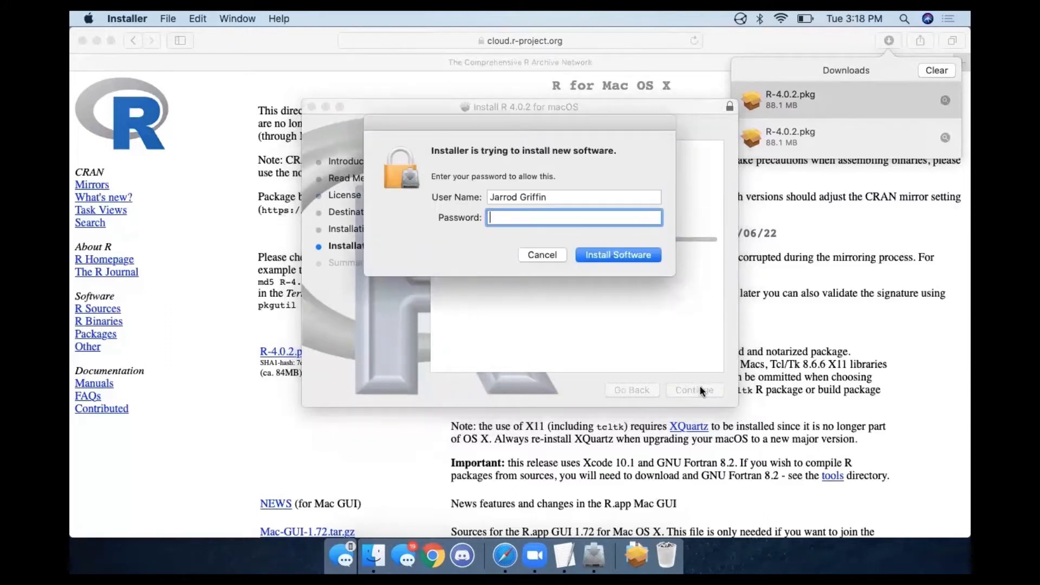
pyautogui.write('•••••••••••••')
pyautogui.press('Return')
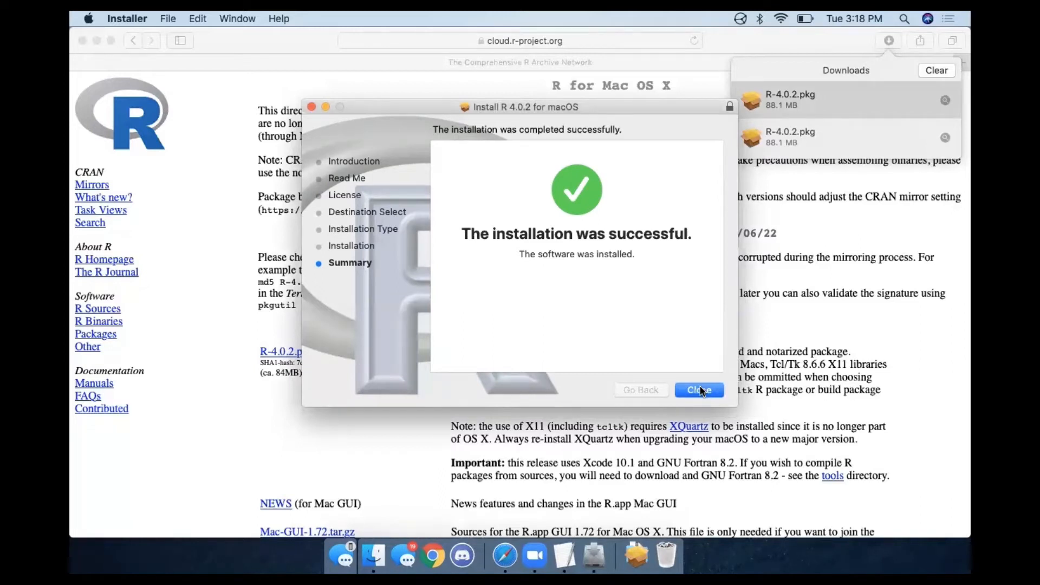
pyautogui.click(700, 390)
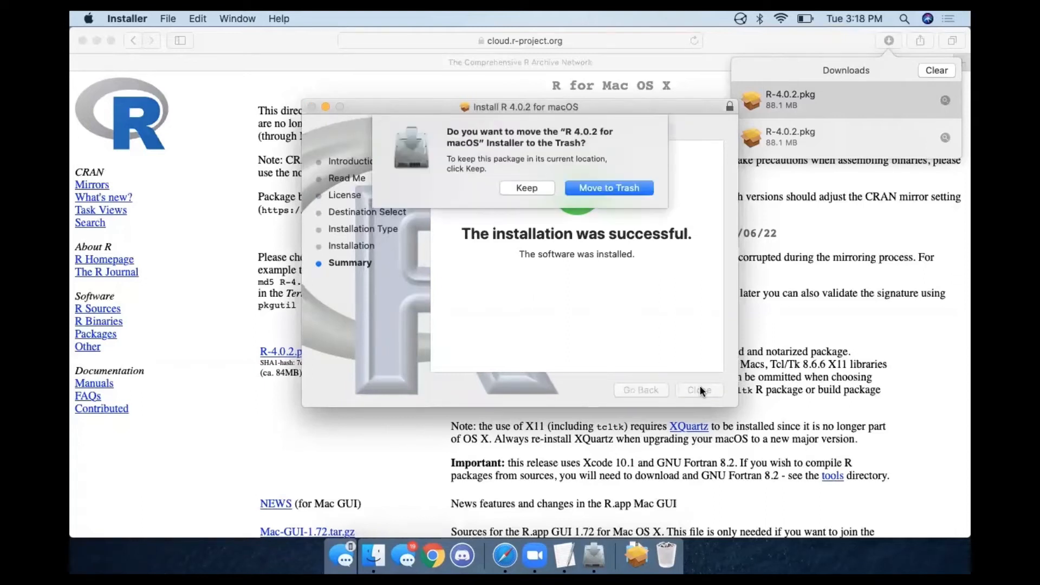
pyautogui.click(604, 188)
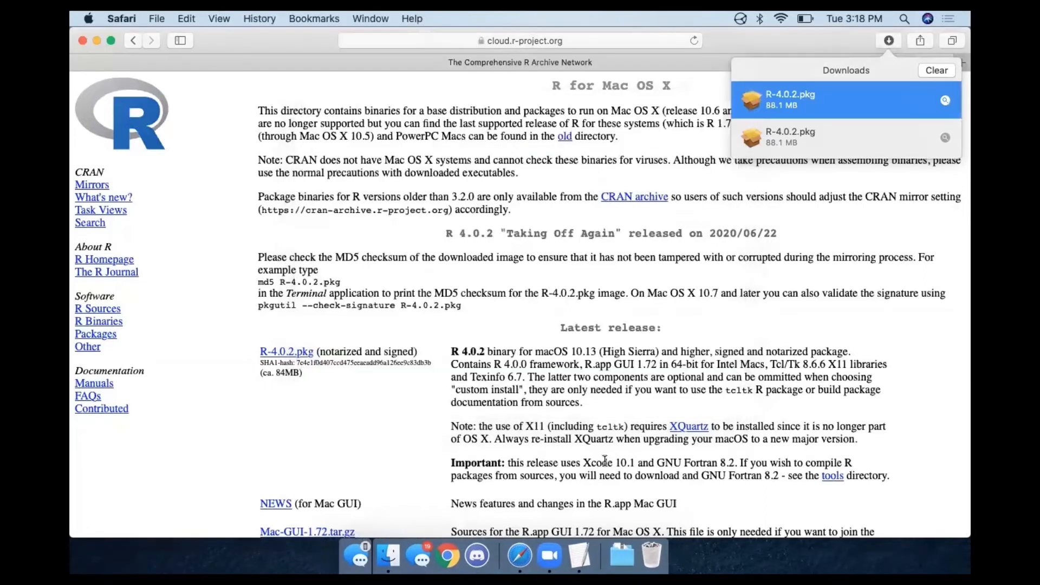
pyautogui.click(579, 556)
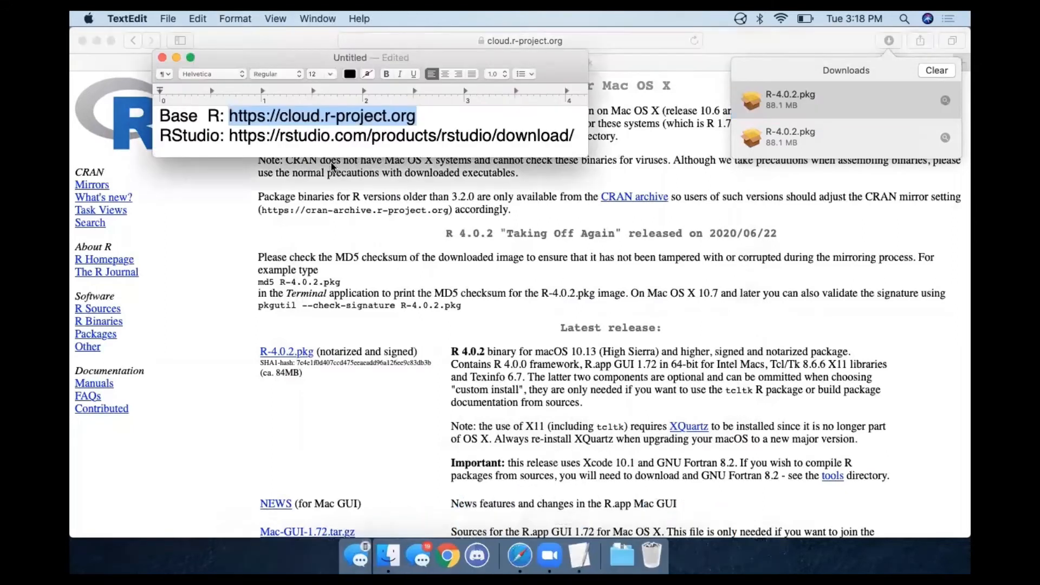
pyautogui.click(230, 136)
pyautogui.moveTo(229, 137); pyautogui.dragTo(574, 134)
pyautogui.press('super+c')
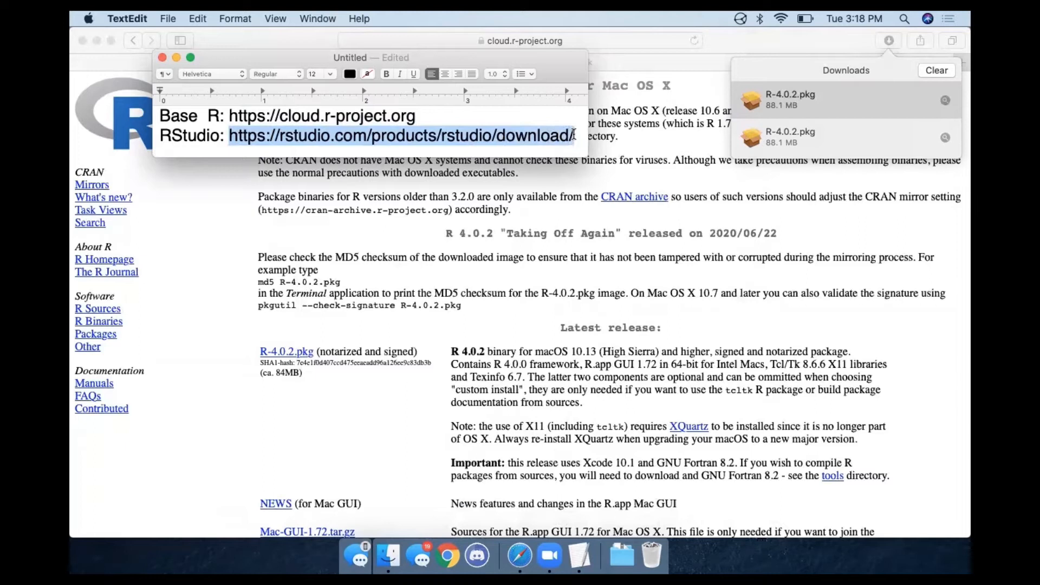
pyautogui.click(630, 41)
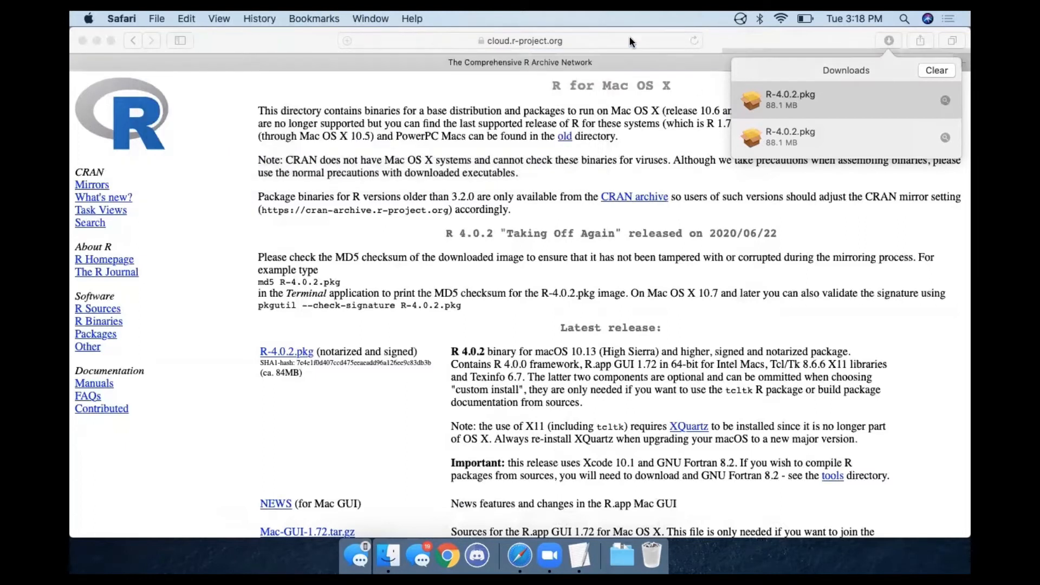
pyautogui.click(629, 41)
pyautogui.press('super+v')
pyautogui.press('Return')
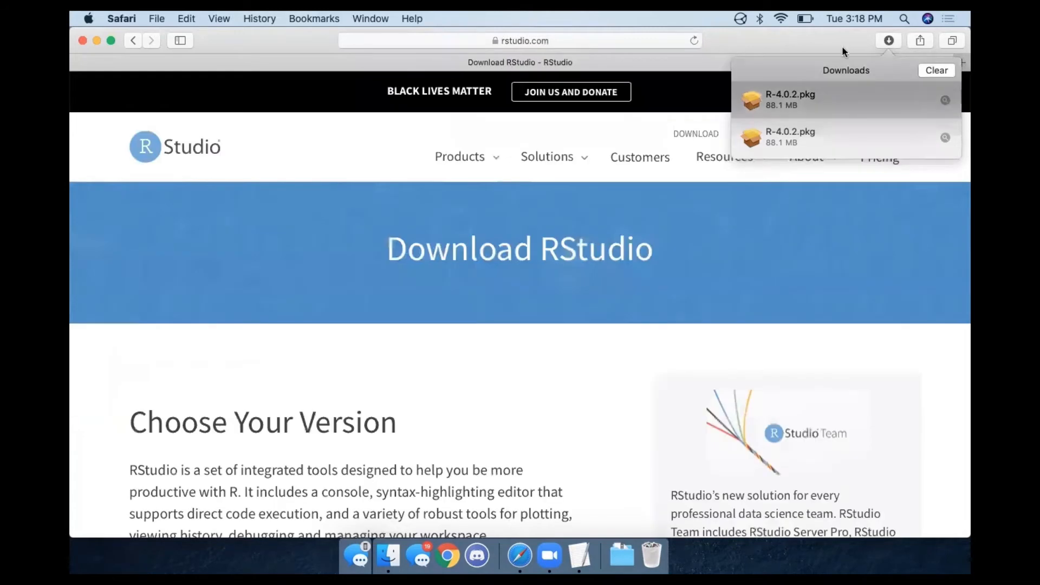
# - Download the free RStudio Desktop 1.3.1073 for Mac, allowing downloads from rstudio.com
pyautogui.click(889, 42)
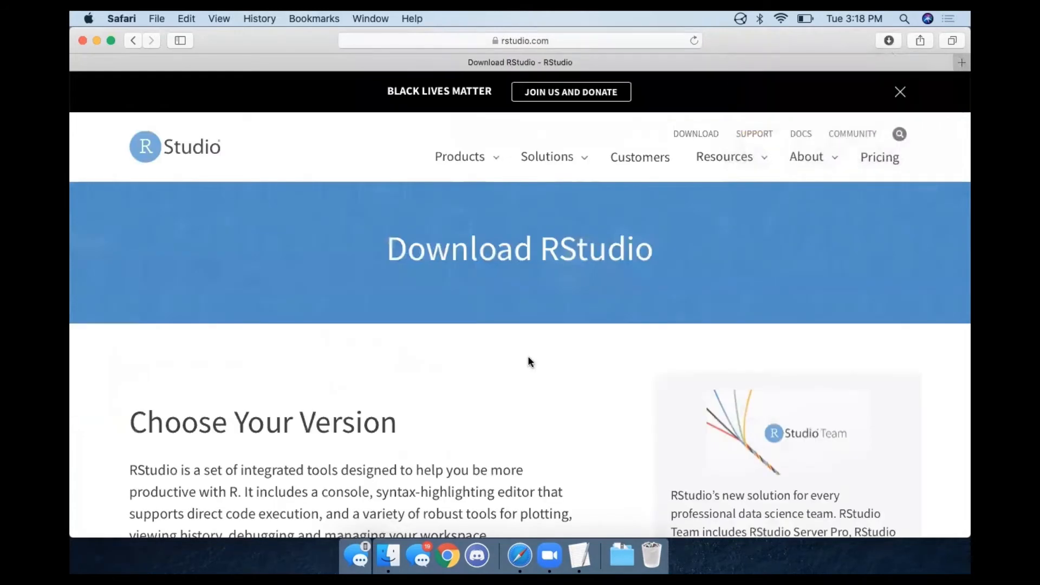
pyautogui.scroll(-3, 528, 356)
pyautogui.scroll(-6, 528, 355)
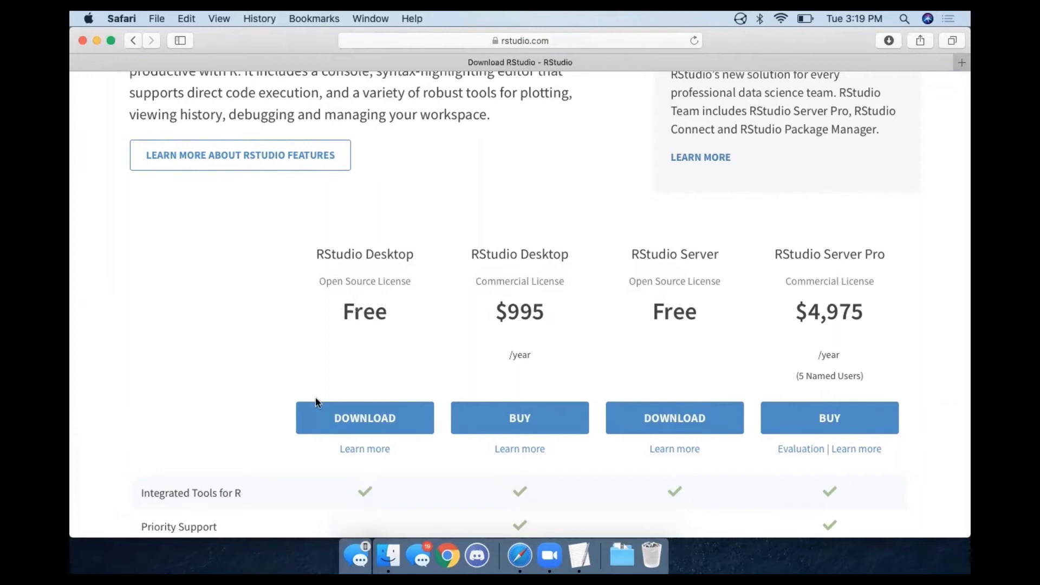
pyautogui.click(355, 421)
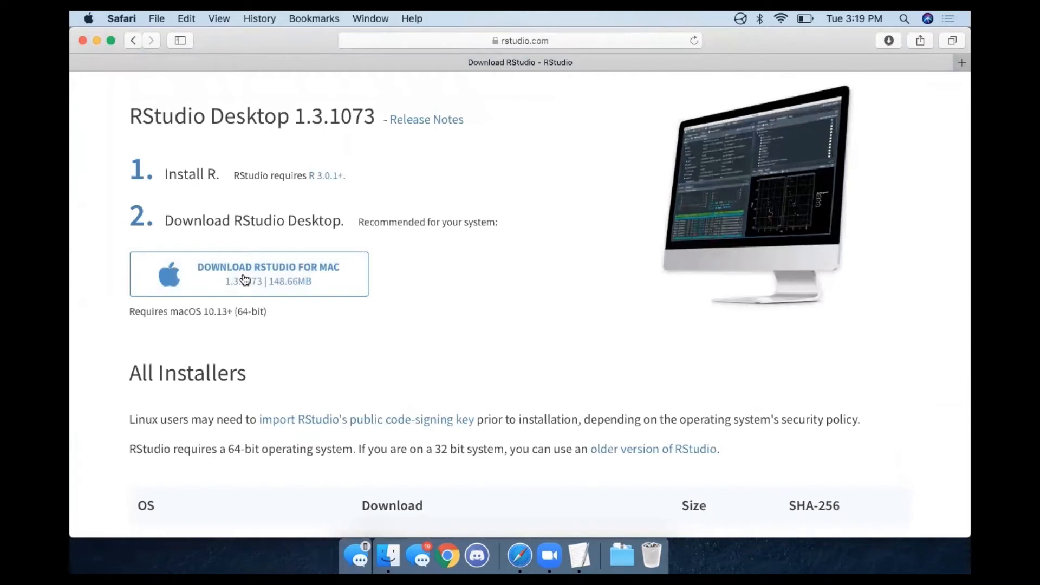
pyautogui.click(290, 280)
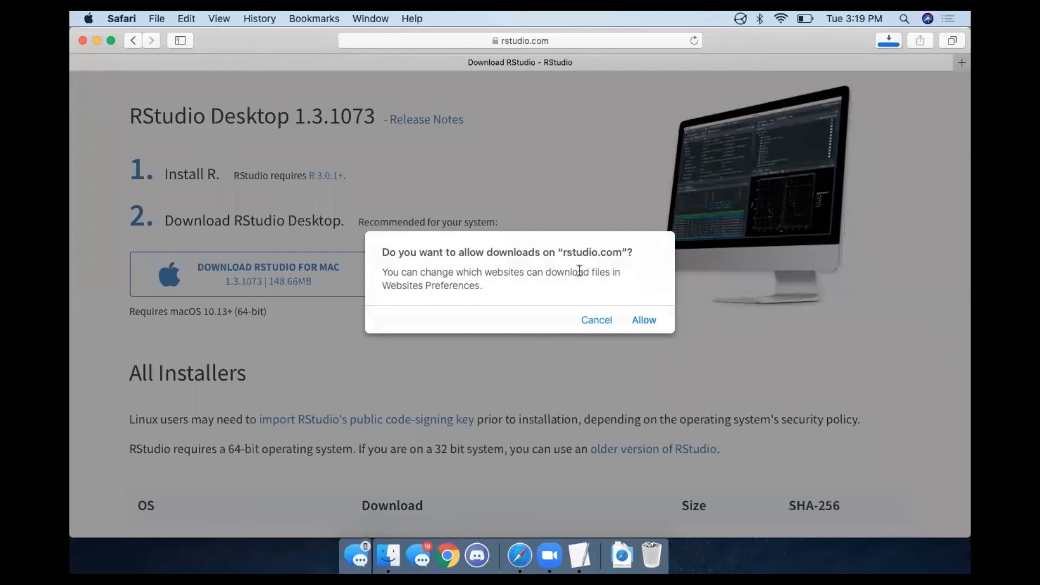
pyautogui.click(641, 319)
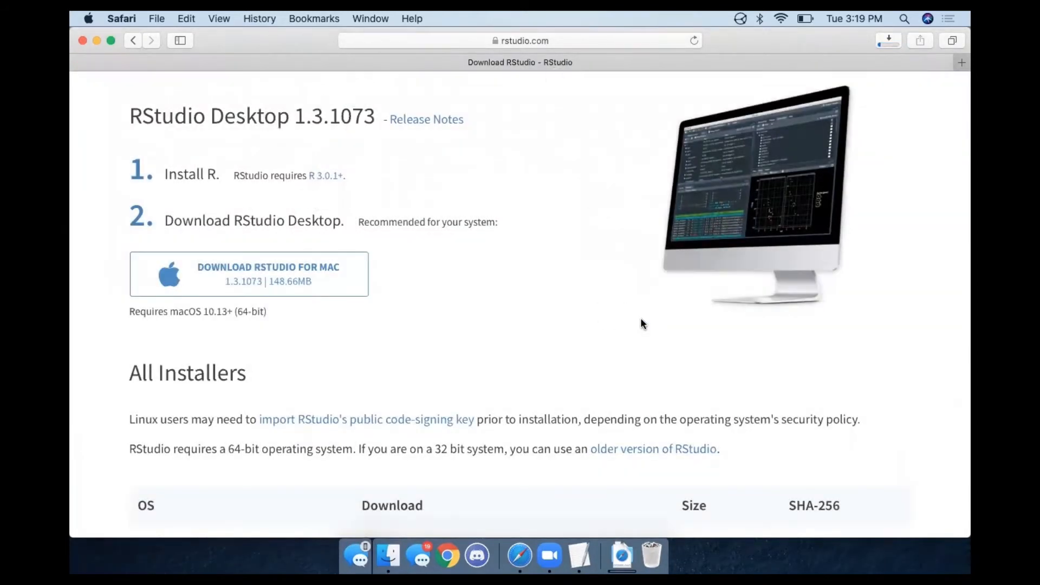
# - Open the RStudio-1.3.1073.dmg disk image from the browser's downloads once it has finished downloading
pyautogui.click(895, 40)
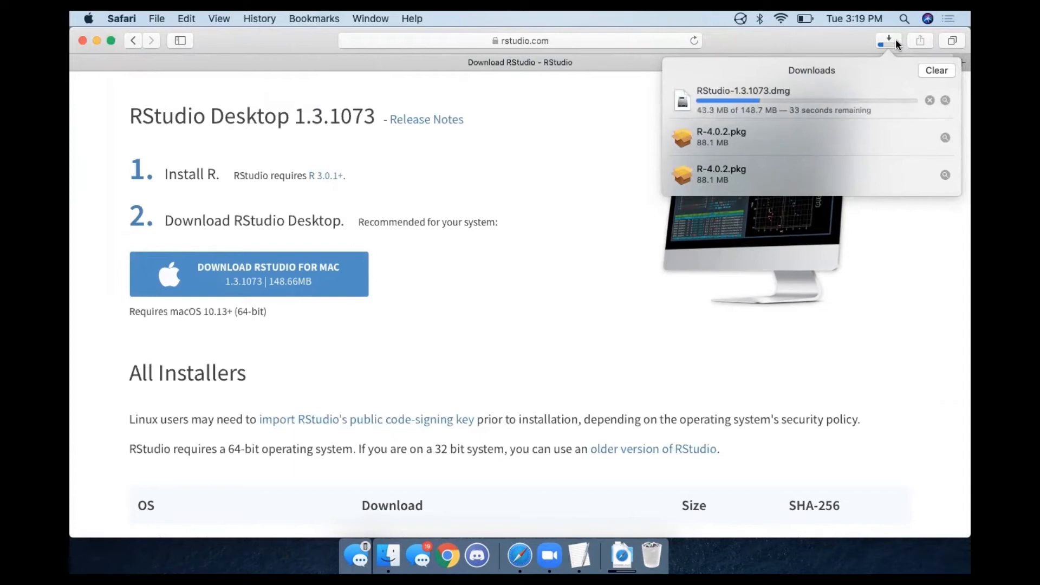
pyautogui.click(761, 98)
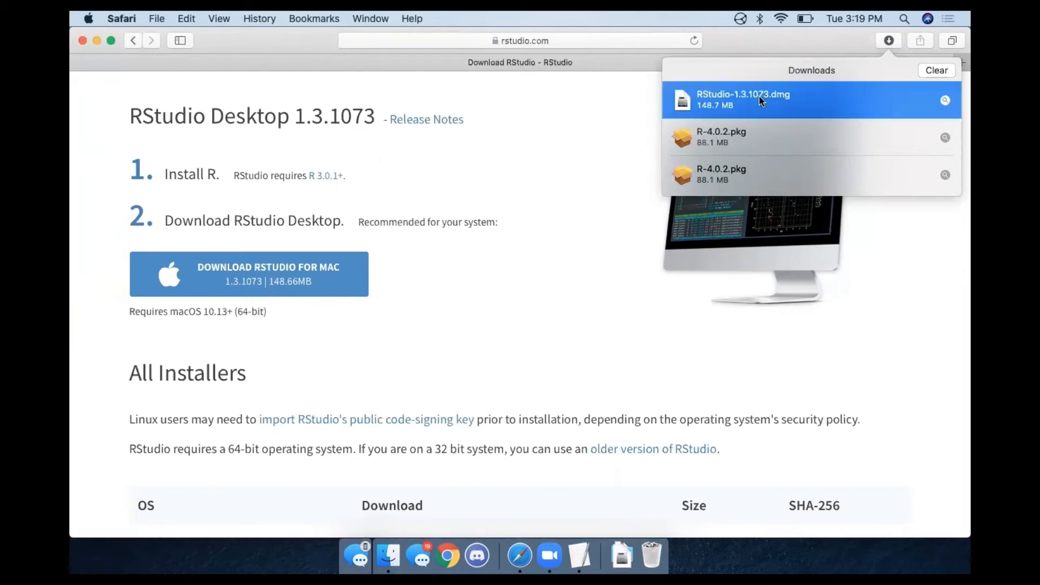
pyautogui.doubleClick(761, 99)
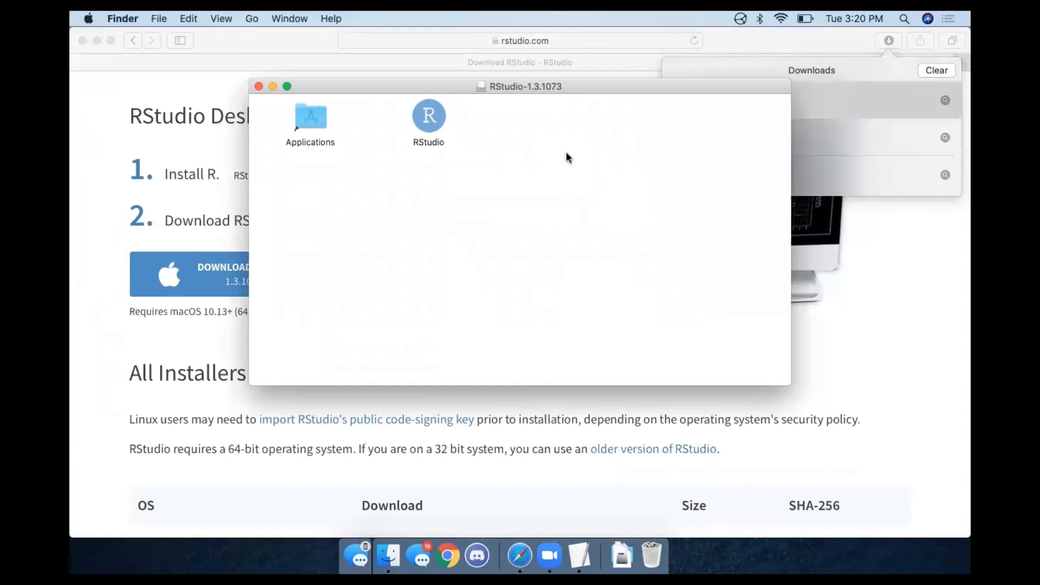
# - Copy the RStudio app from the disk image window into the Applications folder
pyautogui.click(421, 120)
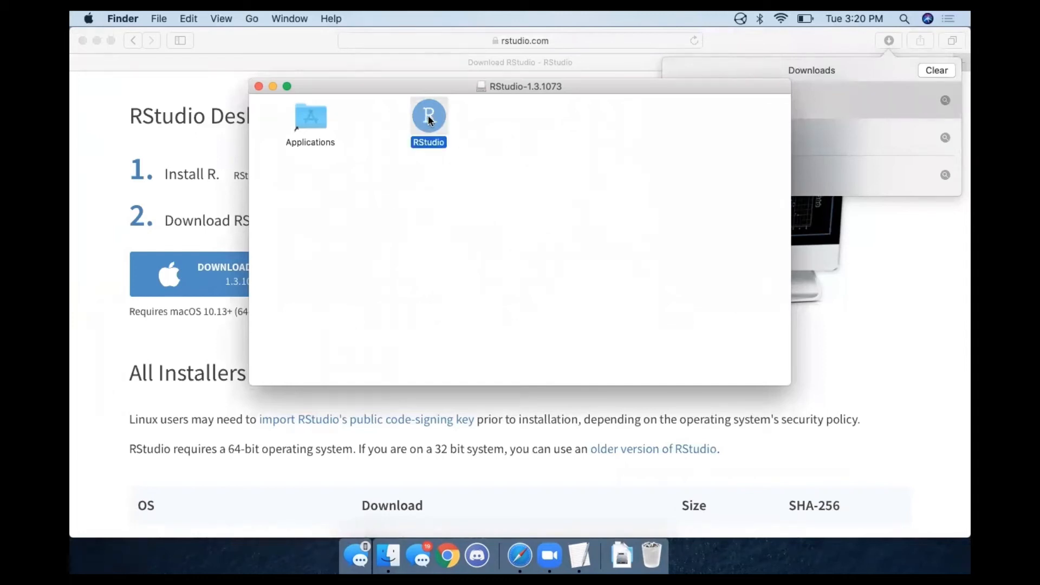
pyautogui.moveTo(428, 120)
pyautogui.mouseDown()
pyautogui.moveTo(312, 124)
pyautogui.moveTo(409, 113)
pyautogui.mouseUp()
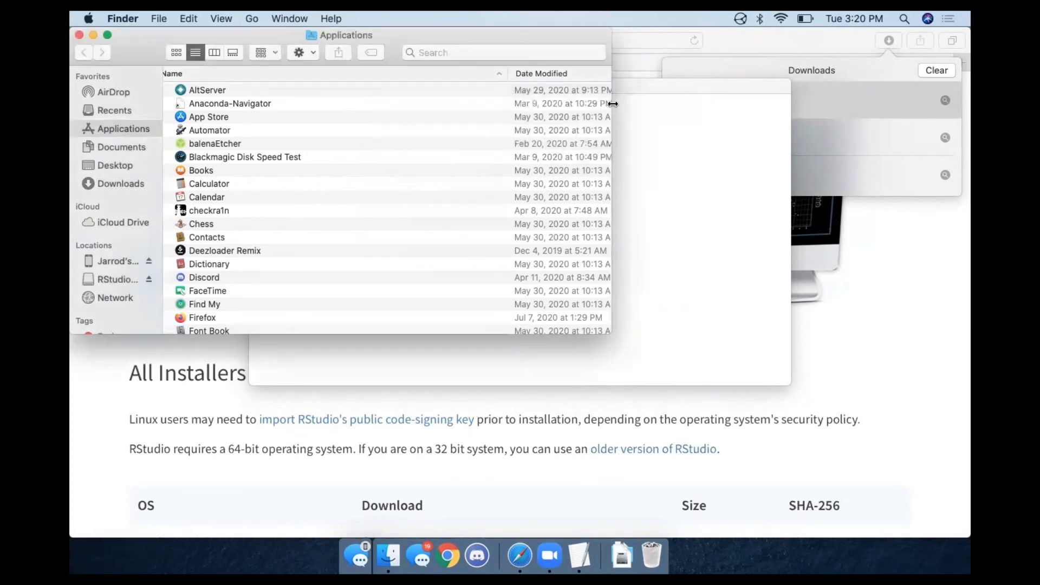
pyautogui.click(658, 91)
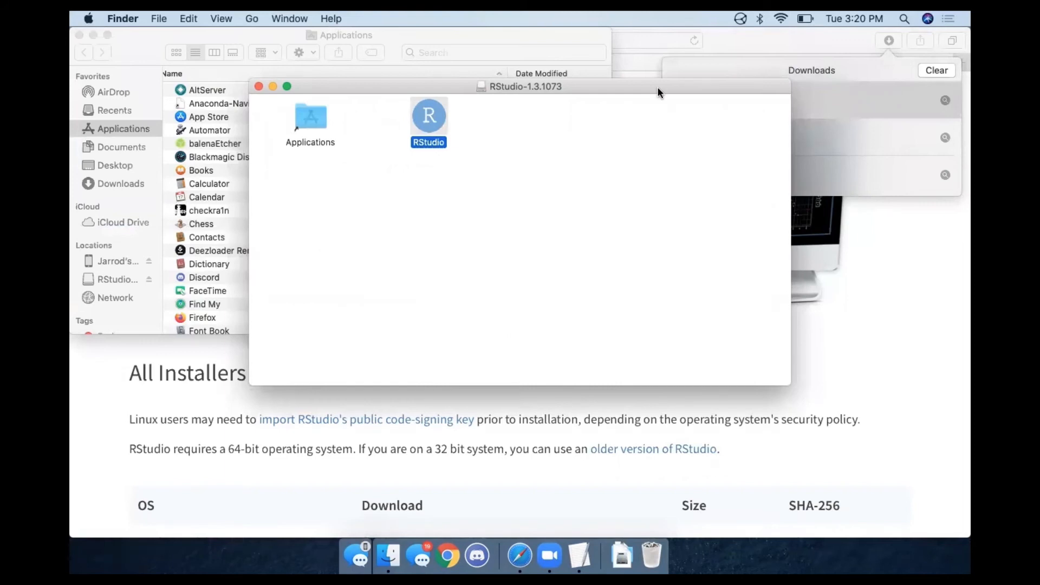
# - Launch RStudio from the installed apps, confirm opening the downloaded app, and enable automated crash reporting
pyautogui.press('F4')
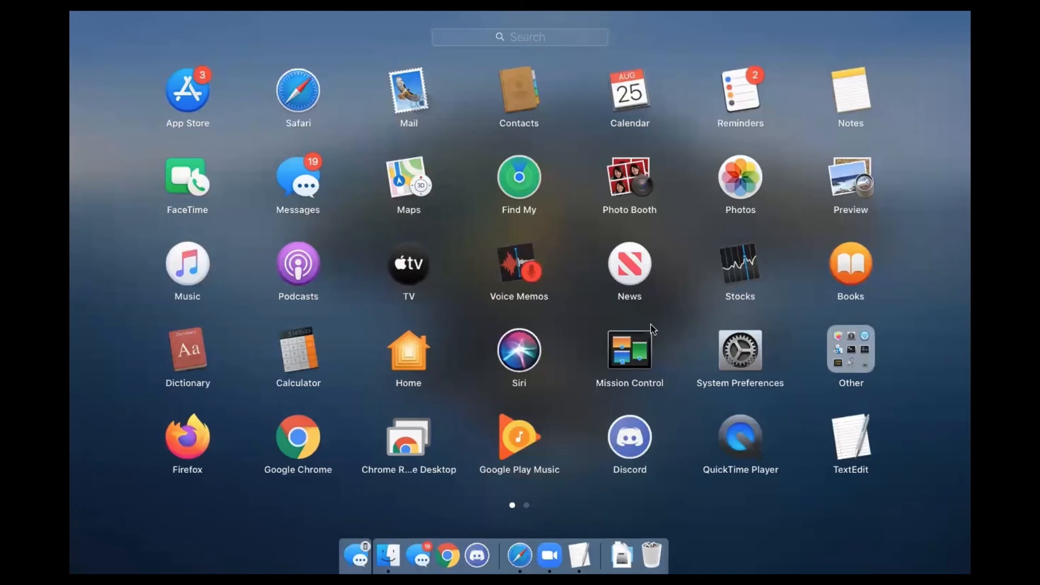
pyautogui.hscroll(5, 652, 324)
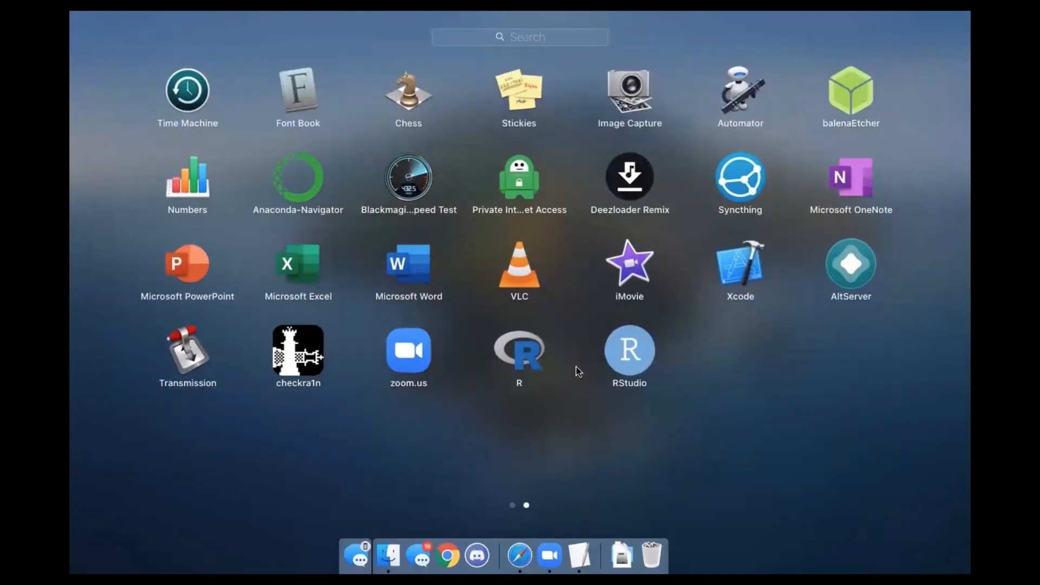
pyautogui.click(632, 353)
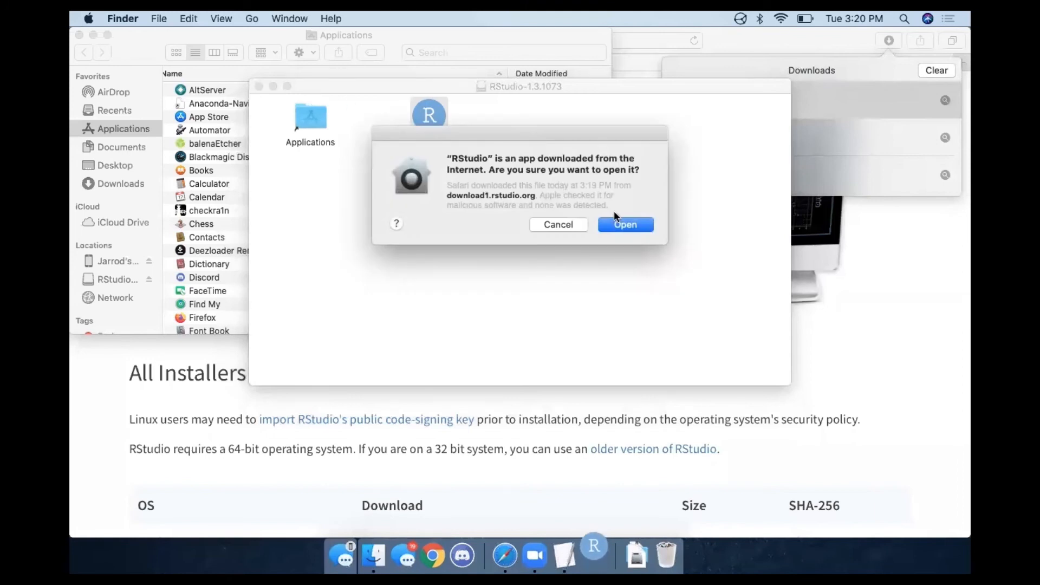
pyautogui.click(629, 225)
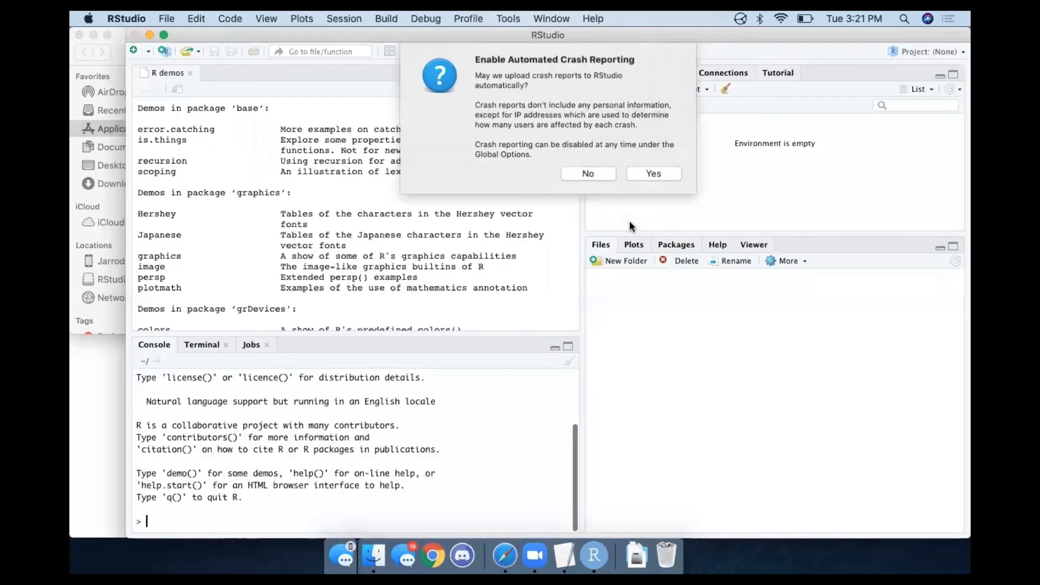
pyautogui.click(649, 176)
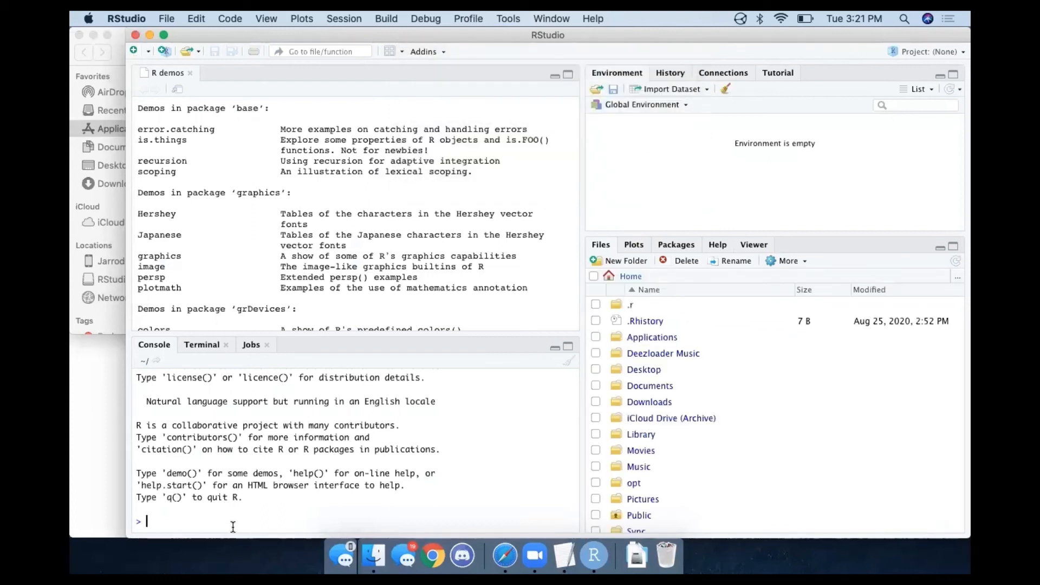
# - Run demo() in the R console to list the available demos
pyautogui.write('demo()')
pyautogui.press('Return')
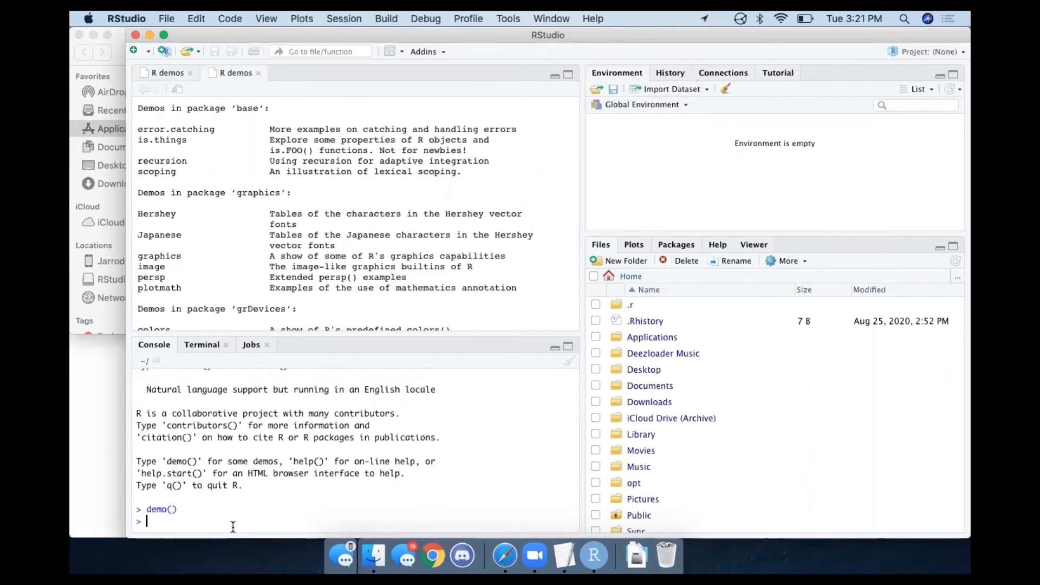